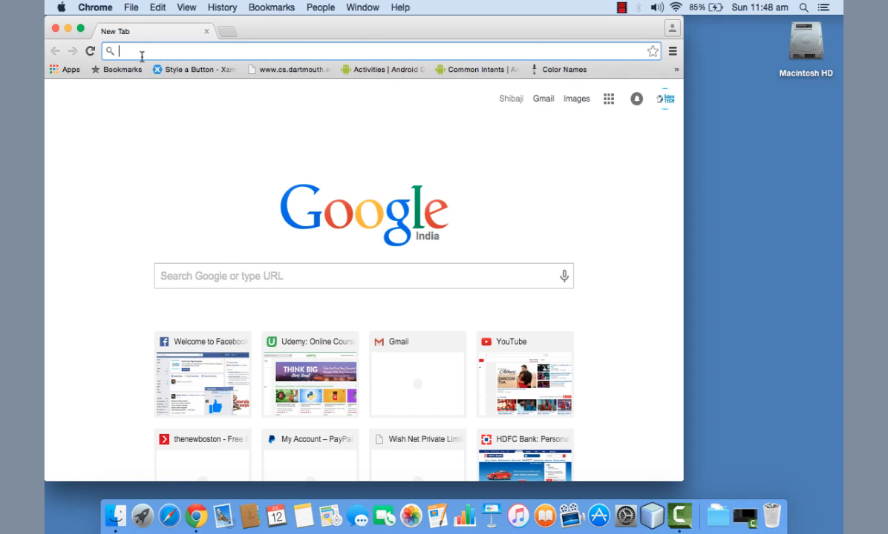
{"action": "type", "text": "www.cod"}
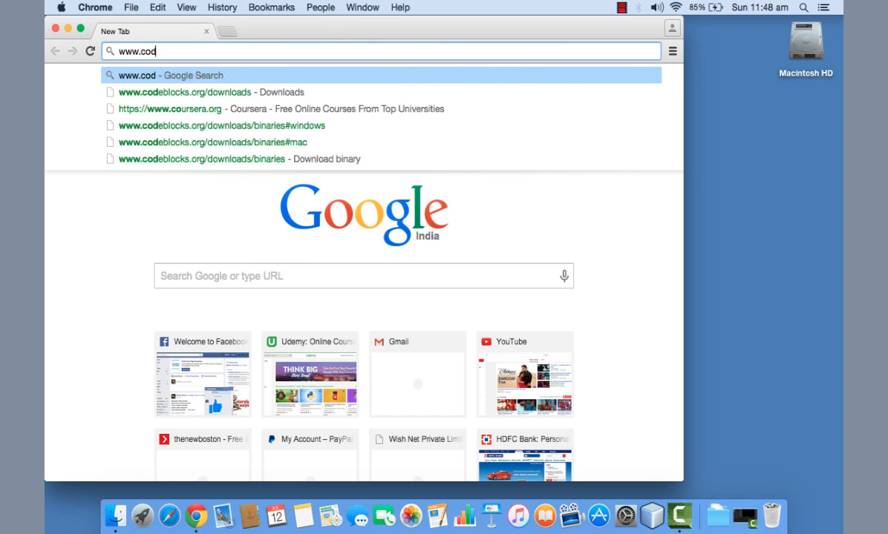
{"action": "type", "text": "eblocks"}
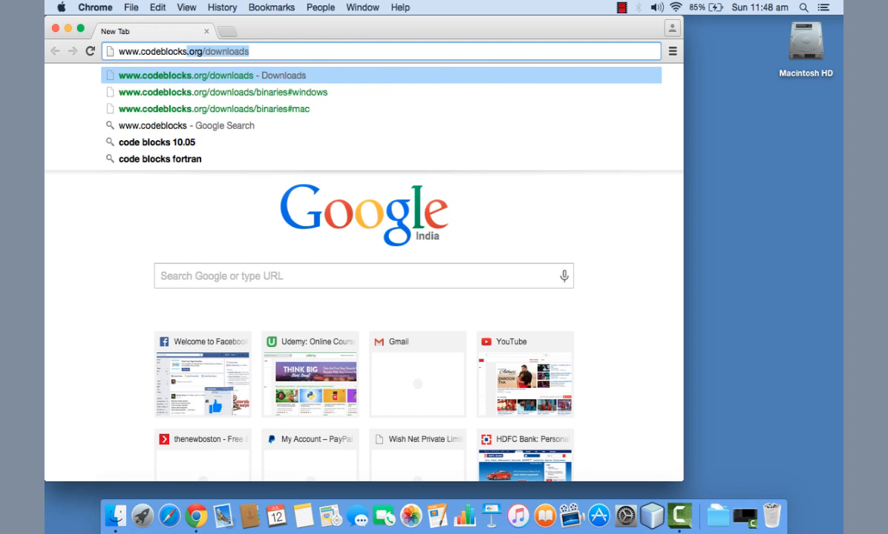
{"action": "key", "text": "Return"}
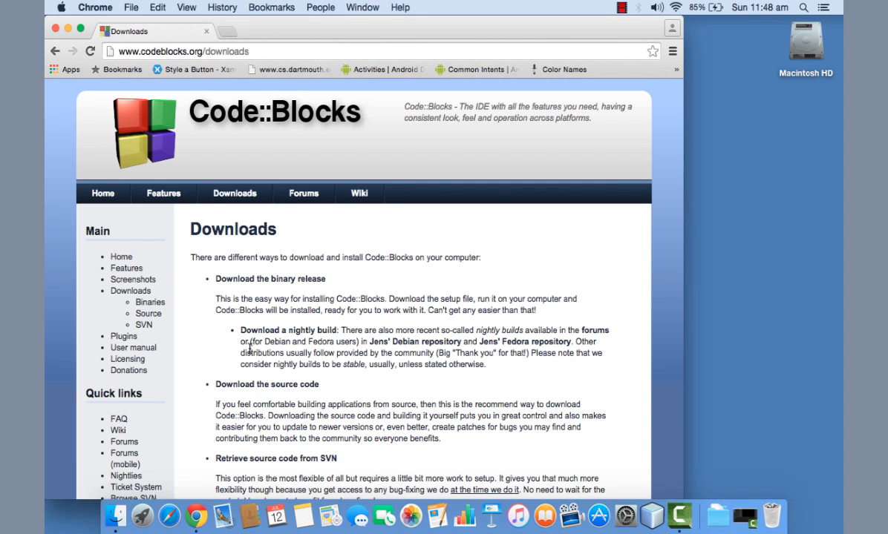
Look through the ways to obtain Code::Blocks and open the Binaries download page.
{"action": "scroll", "coordinate": [245, 342], "scroll_direction": "down", "scroll_amount": 3}
{"action": "scroll", "coordinate": [249, 348], "scroll_direction": "down", "scroll_amount": 5}
{"action": "scroll", "coordinate": [249, 349], "scroll_direction": "up", "scroll_amount": 4}
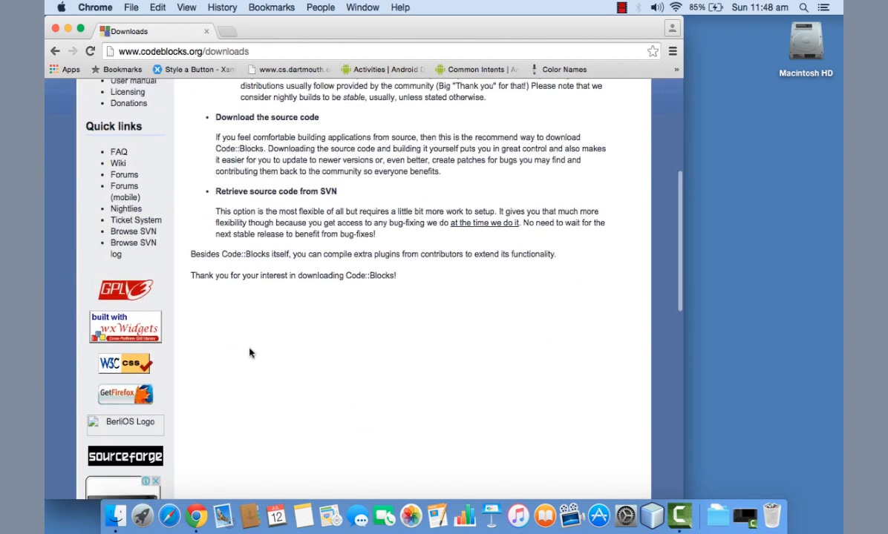
{"action": "scroll", "coordinate": [249, 349], "scroll_direction": "up", "scroll_amount": 3}
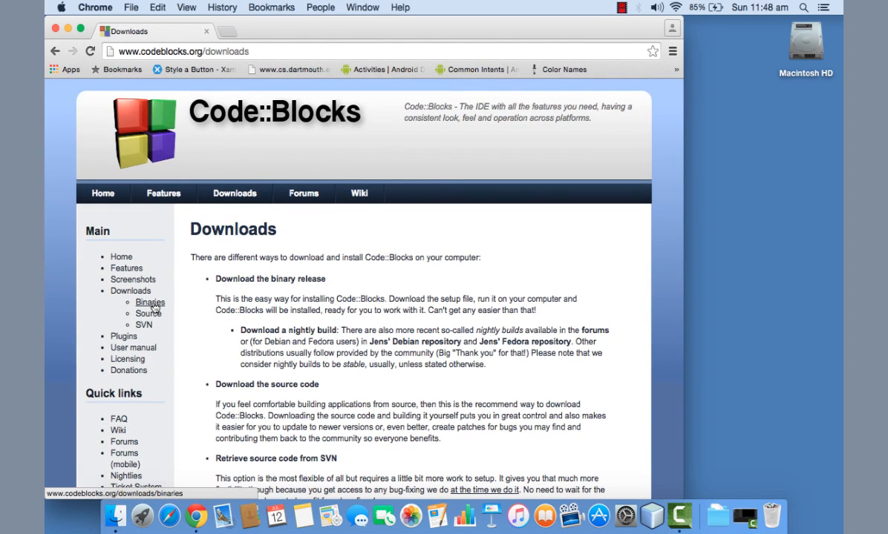
{"action": "left_click", "coordinate": [150, 304]}
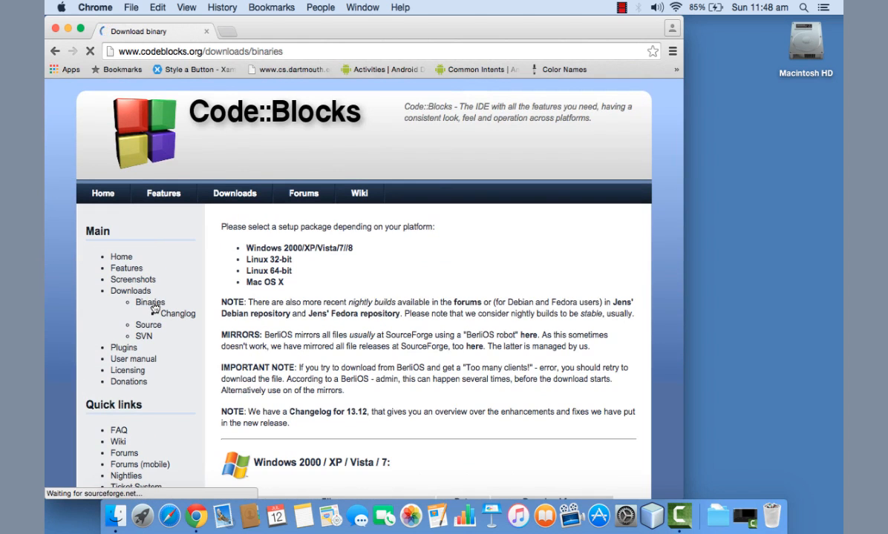
Go to the Windows packages and highlight the setup file names, ending with codeblocks-13.12mingw-setup.exe.
{"action": "scroll", "coordinate": [349, 325], "scroll_direction": "down", "scroll_amount": 3}
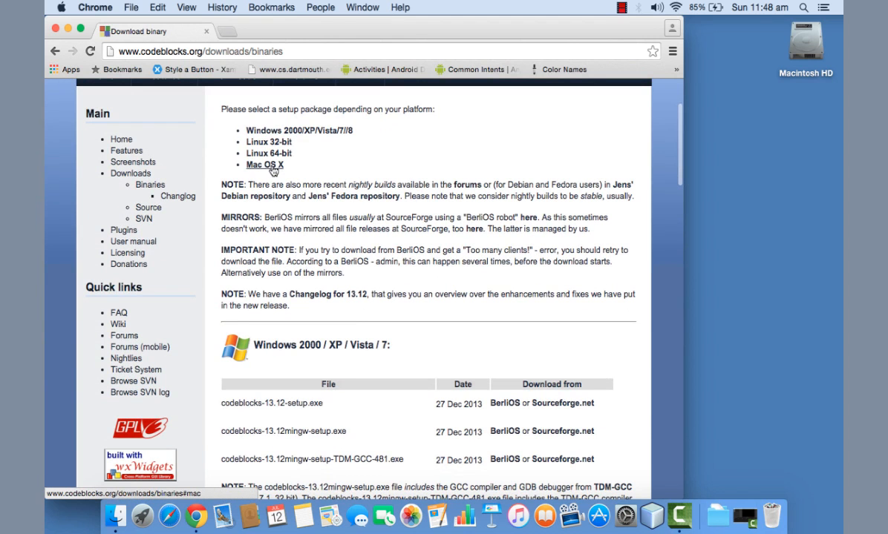
{"action": "left_click", "coordinate": [321, 131]}
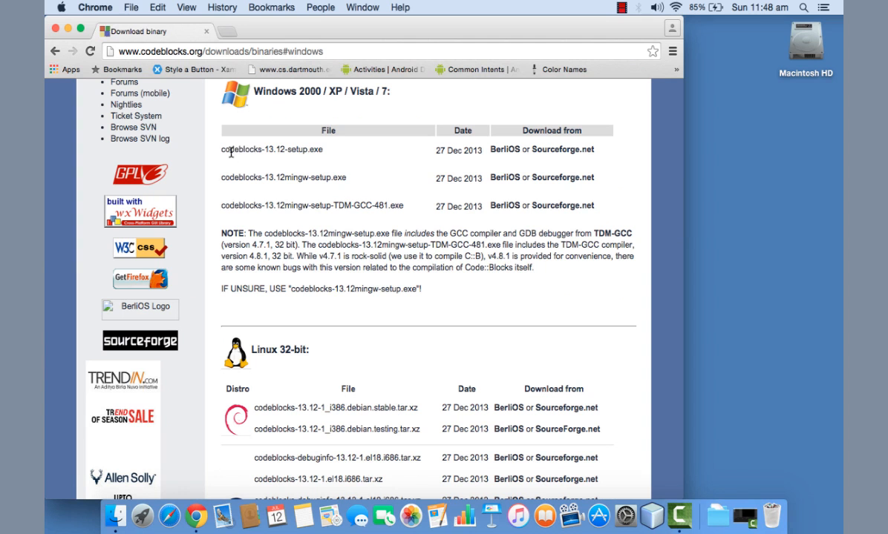
{"action": "left_click_drag", "start_coordinate": [220, 149], "coordinate": [325, 152]}
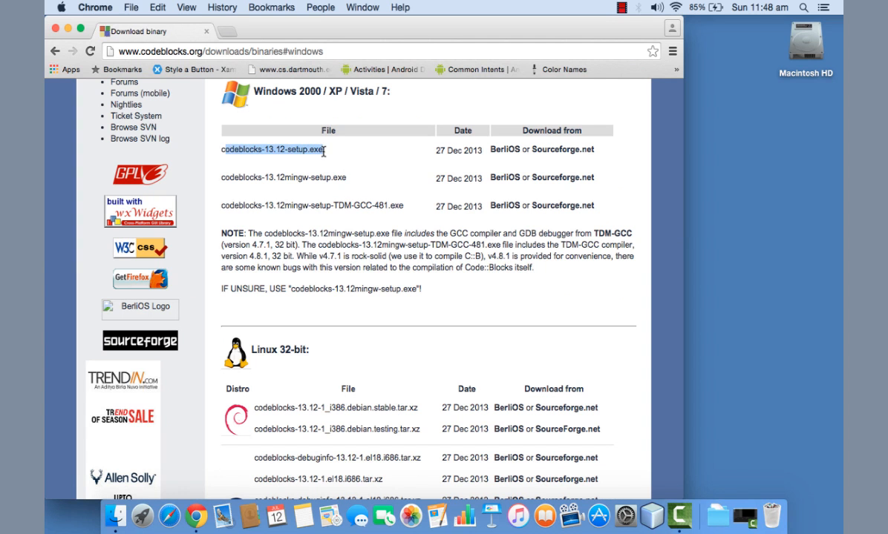
{"action": "left_click_drag", "start_coordinate": [221, 177], "coordinate": [349, 180]}
{"action": "left_click", "coordinate": [360, 185]}
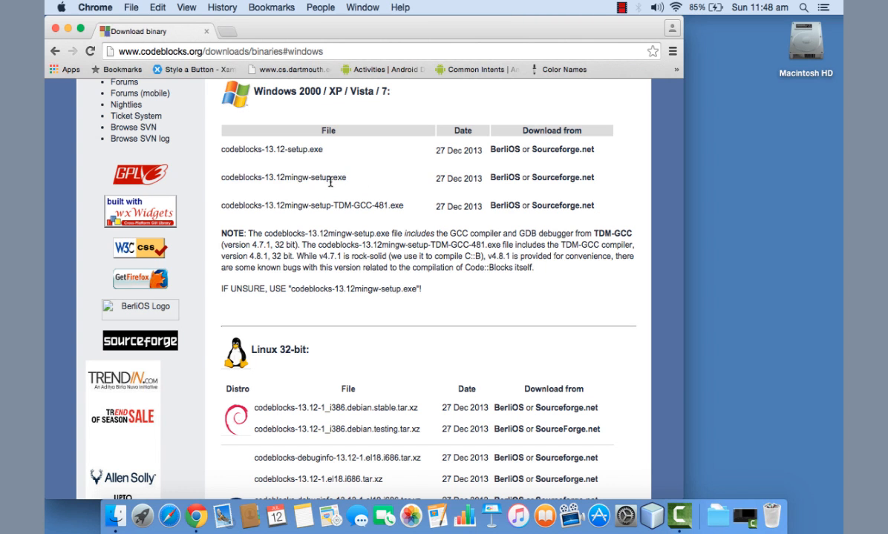
{"action": "left_click_drag", "start_coordinate": [261, 178], "coordinate": [351, 178]}
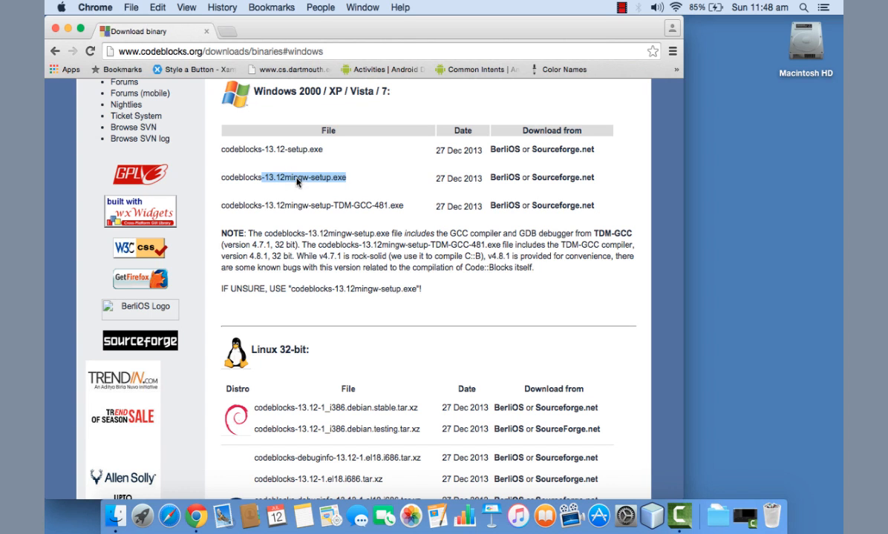
{"action": "left_click", "coordinate": [297, 182]}
{"action": "left_click_drag", "start_coordinate": [307, 179], "coordinate": [284, 183]}
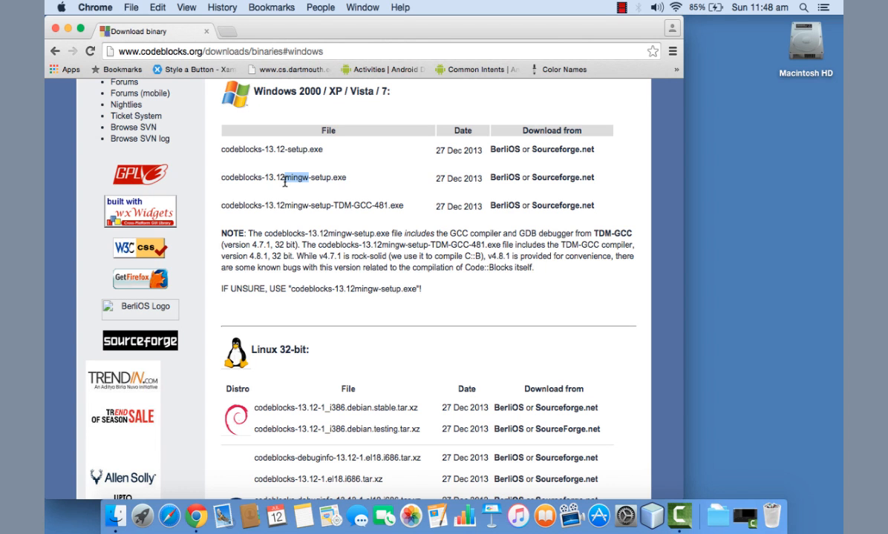
{"action": "left_click_drag", "start_coordinate": [222, 178], "coordinate": [317, 186]}
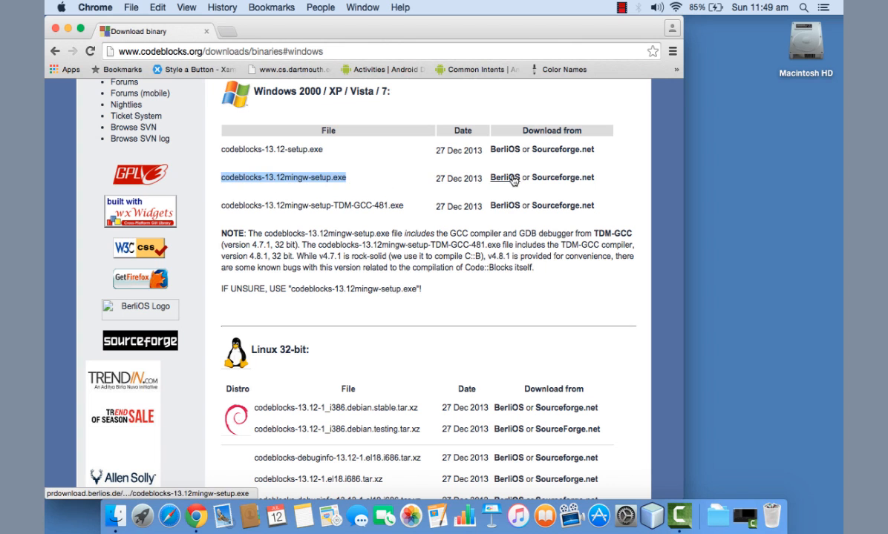
Request the codeblocks-13.12mingw-setup.exe download from Sourceforge.net, cancel saving it, and return to the binaries page.
{"action": "left_click", "coordinate": [572, 184]}
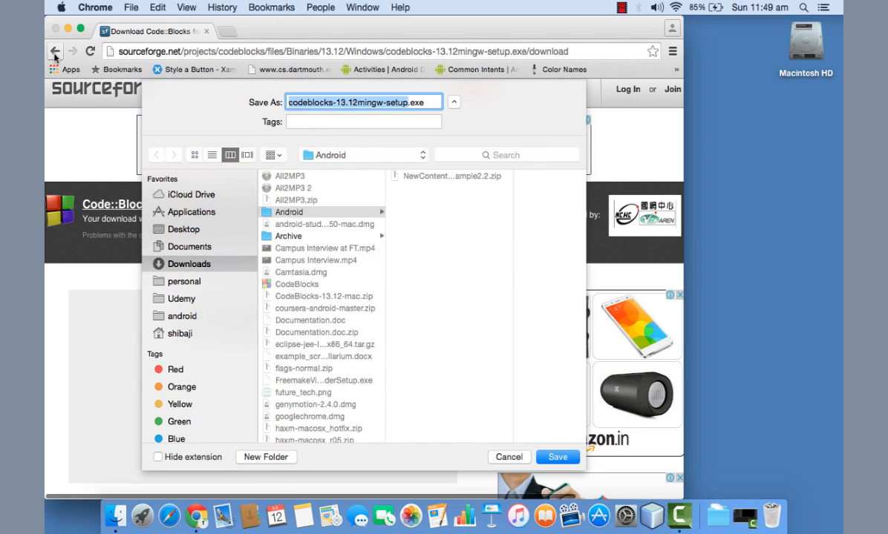
{"action": "left_click", "coordinate": [505, 457]}
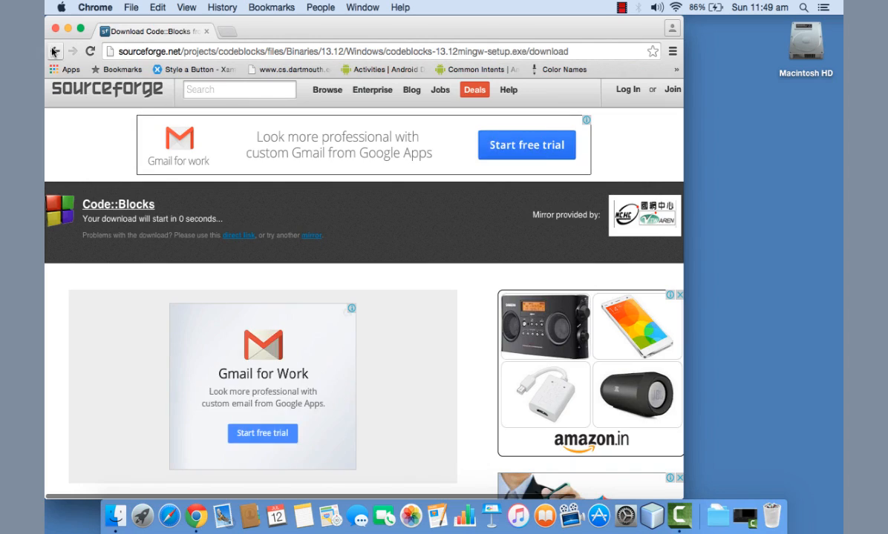
{"action": "left_click", "coordinate": [53, 52]}
Go to the Mac OS X section of the binaries page and highlight the CodeBlocks-13.12-mac.zip file name.
{"action": "scroll", "coordinate": [260, 341], "scroll_direction": "down", "scroll_amount": 10}
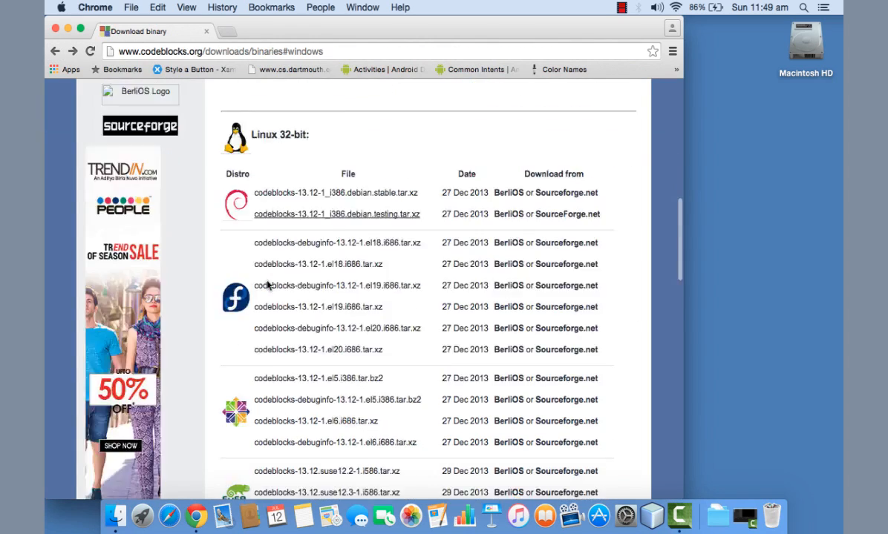
{"action": "scroll", "coordinate": [267, 285], "scroll_direction": "down", "scroll_amount": 10}
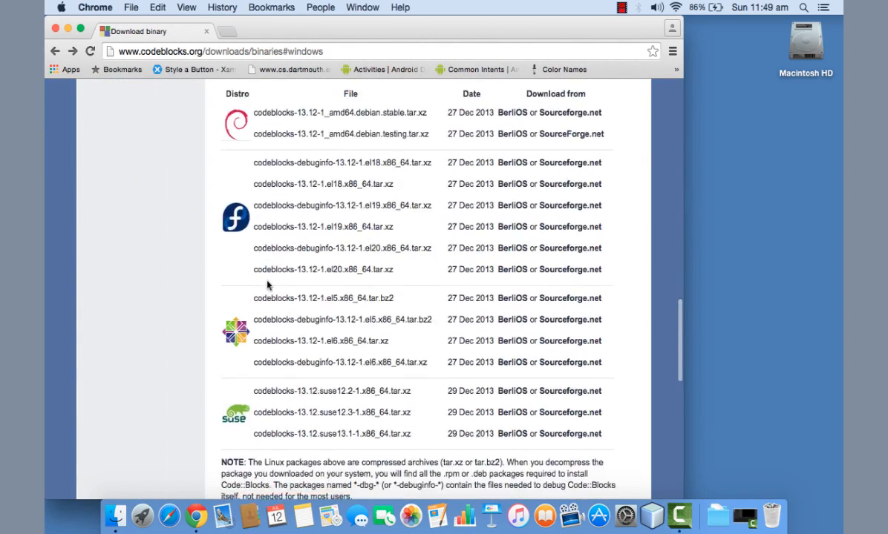
{"action": "scroll", "coordinate": [268, 284], "scroll_direction": "up", "scroll_amount": 20}
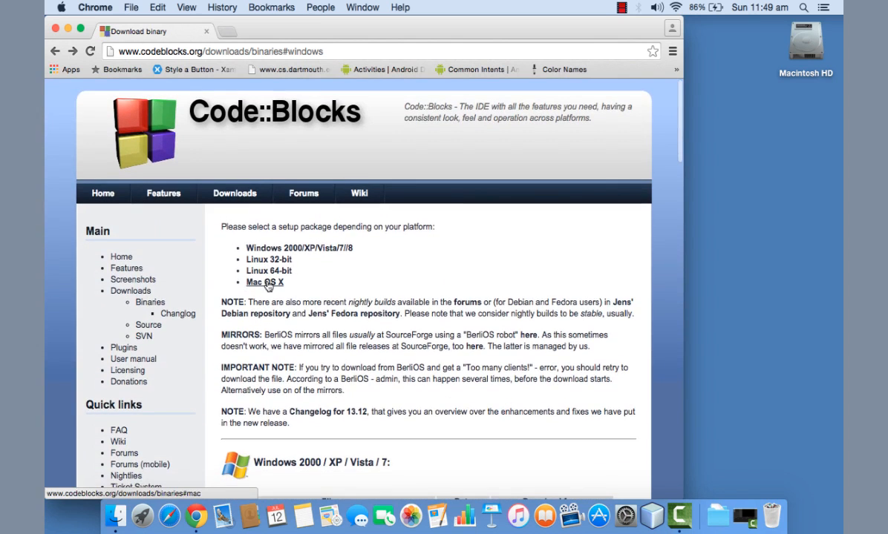
{"action": "left_click", "coordinate": [268, 284]}
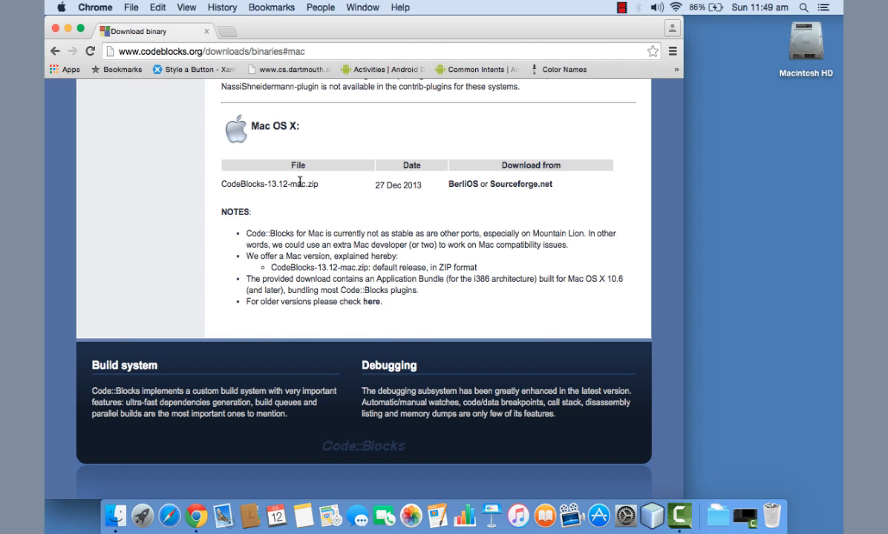
{"action": "left_click_drag", "start_coordinate": [317, 185], "coordinate": [238, 175]}
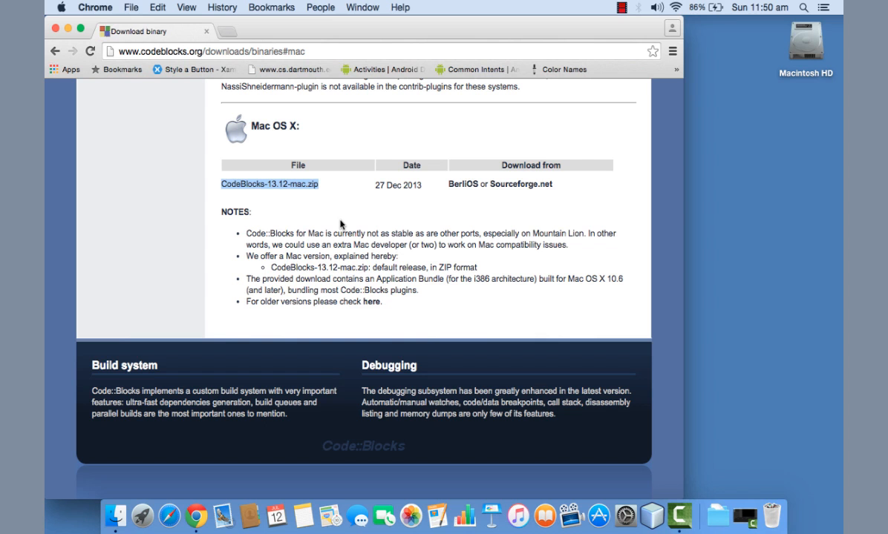
Request the CodeBlocks-13.12-mac.zip download from Sourceforge.net and cancel saving the file.
{"action": "left_click", "coordinate": [519, 185]}
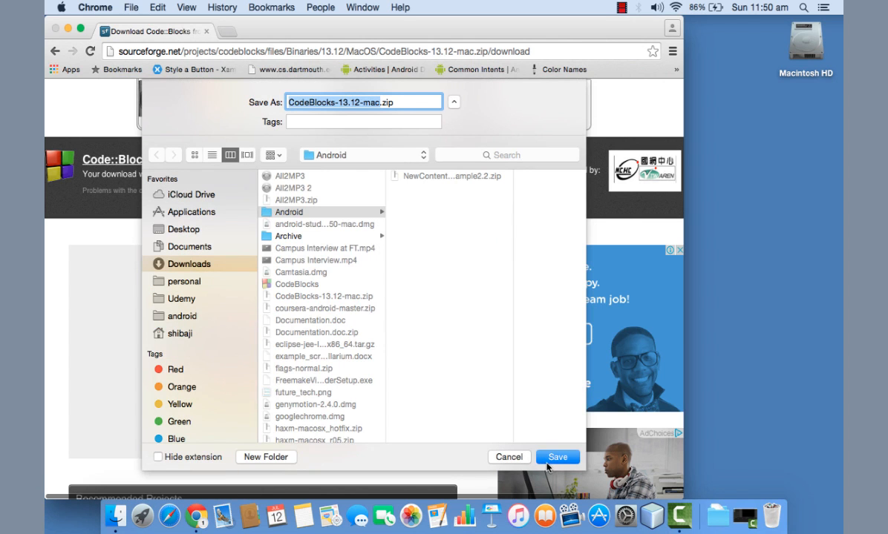
{"action": "left_click", "coordinate": [509, 457]}
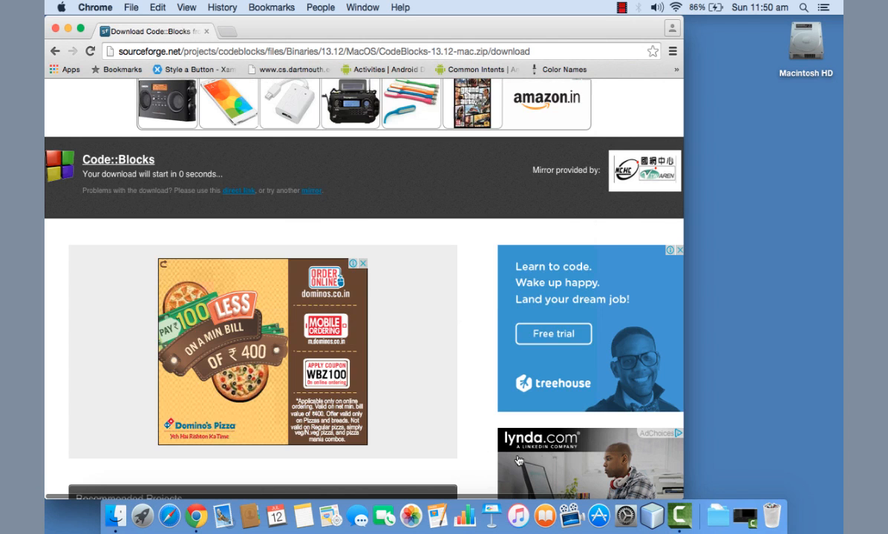
Close the browser window and launch CodeBlocks from the installed applications.
{"action": "left_click", "coordinate": [55, 28]}
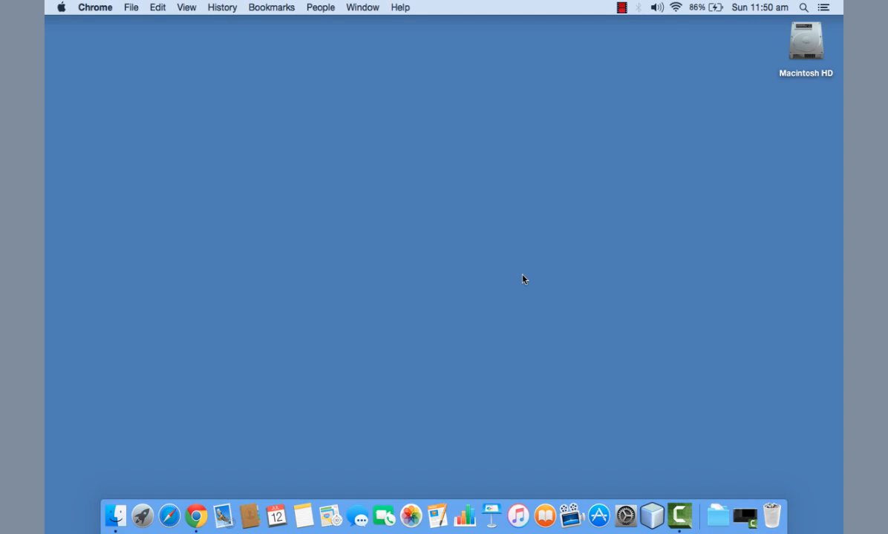
{"action": "key", "text": "F4"}
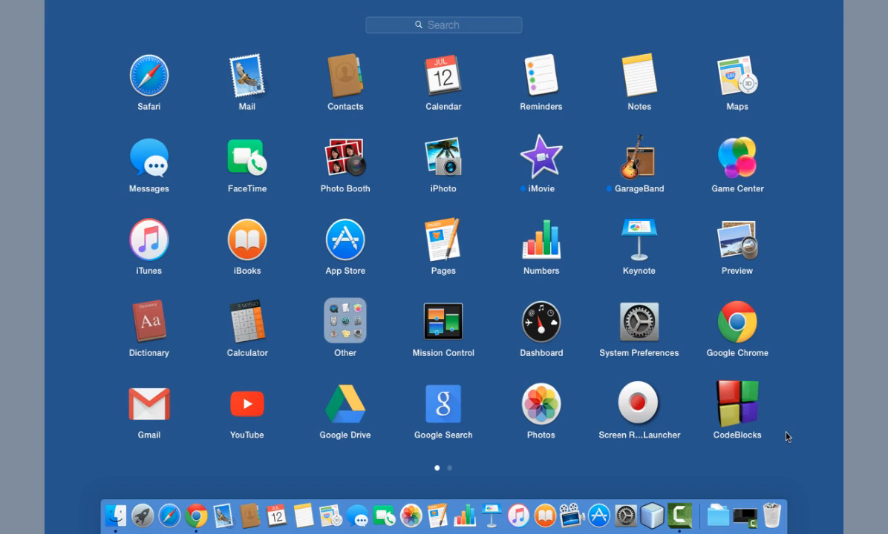
{"action": "left_click", "coordinate": [749, 415]}
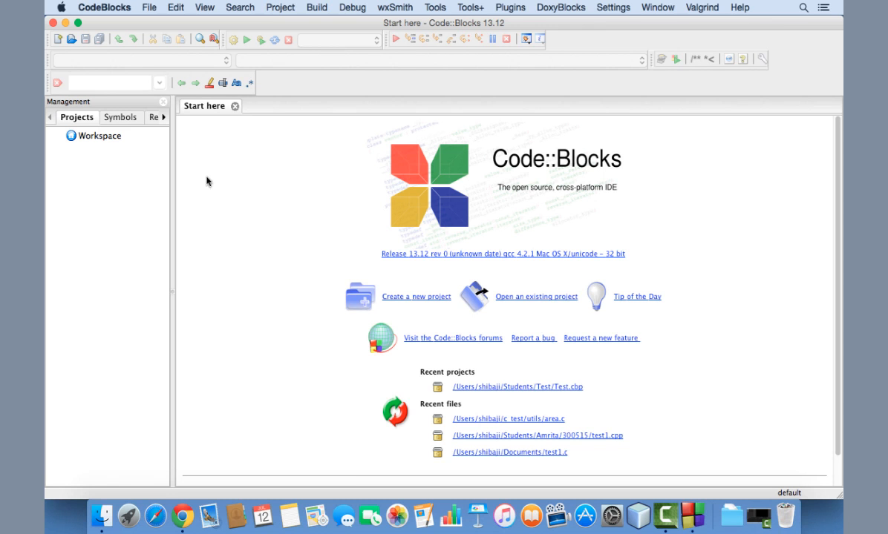
Start a new project from the Console application template.
{"action": "left_click", "coordinate": [151, 9]}
{"action": "mouse_move", "coordinate": [152, 24]}
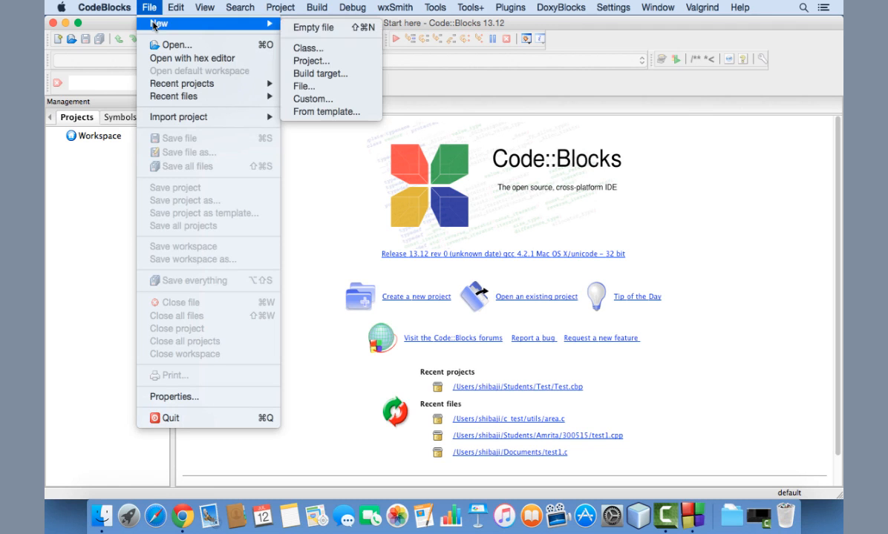
{"action": "left_click", "coordinate": [305, 61]}
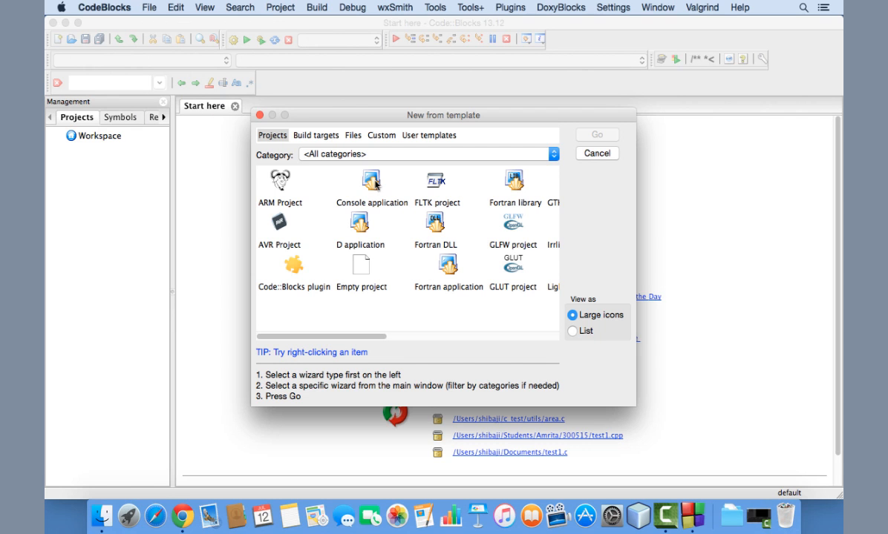
{"action": "left_click", "coordinate": [375, 184]}
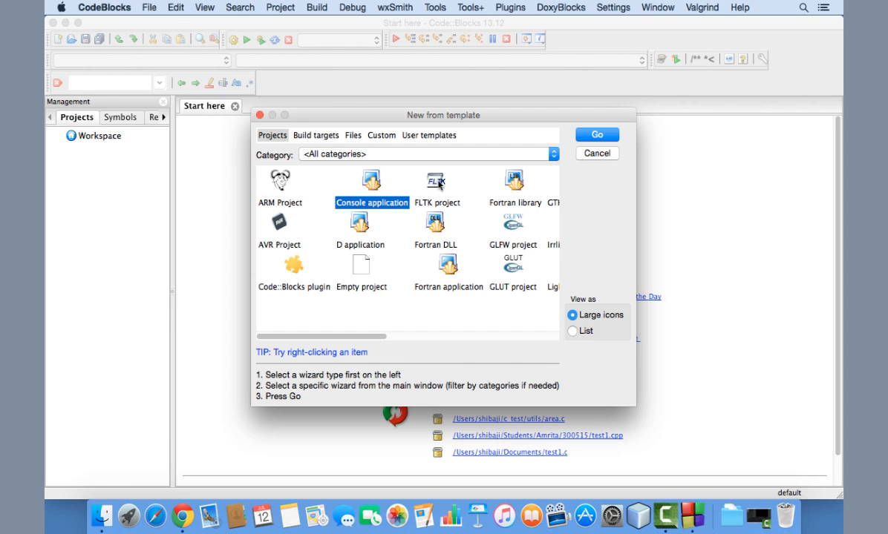
{"action": "double_click", "coordinate": [370, 183]}
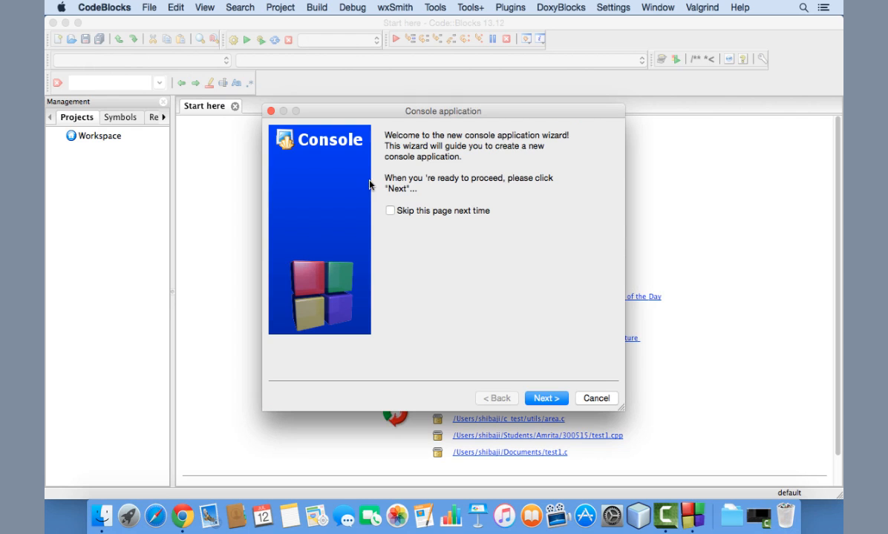
Choose C as the console application's language and title the project Hello.
{"action": "left_click", "coordinate": [549, 400]}
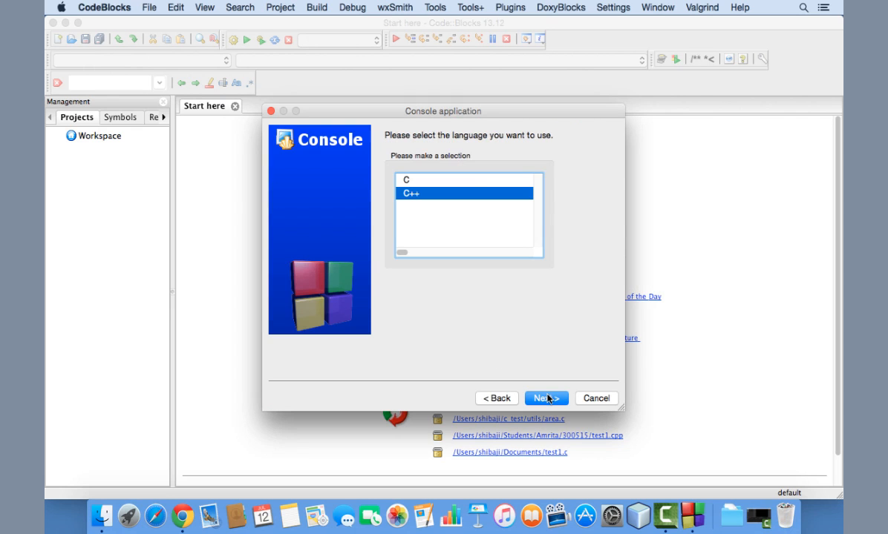
{"action": "left_click", "coordinate": [481, 182]}
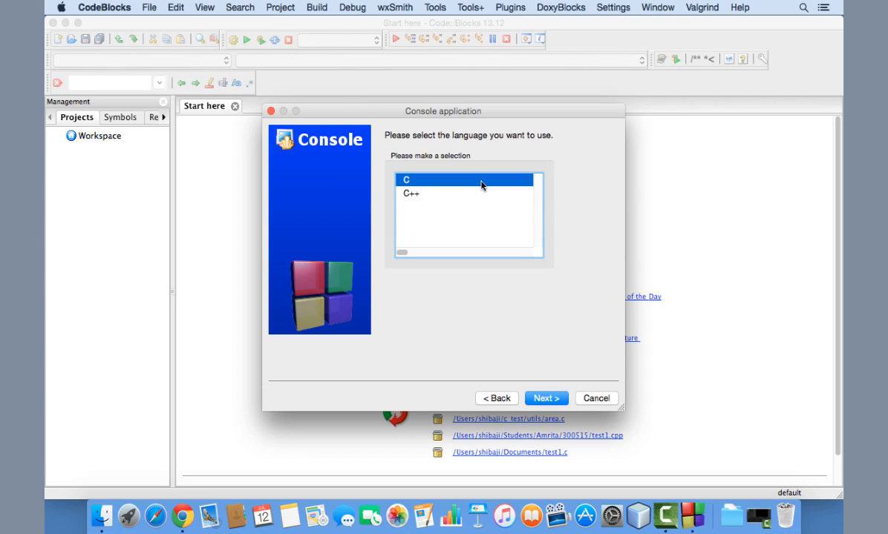
{"action": "left_click", "coordinate": [426, 195]}
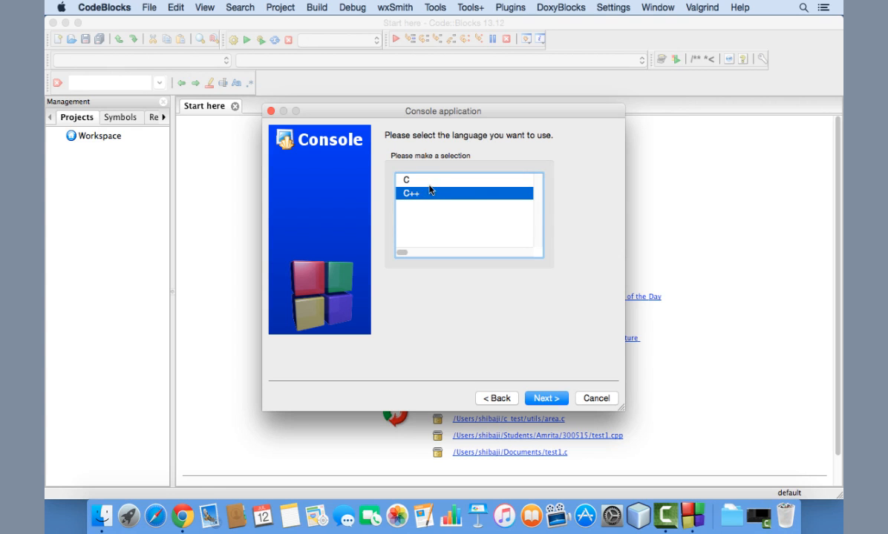
{"action": "left_click", "coordinate": [436, 181]}
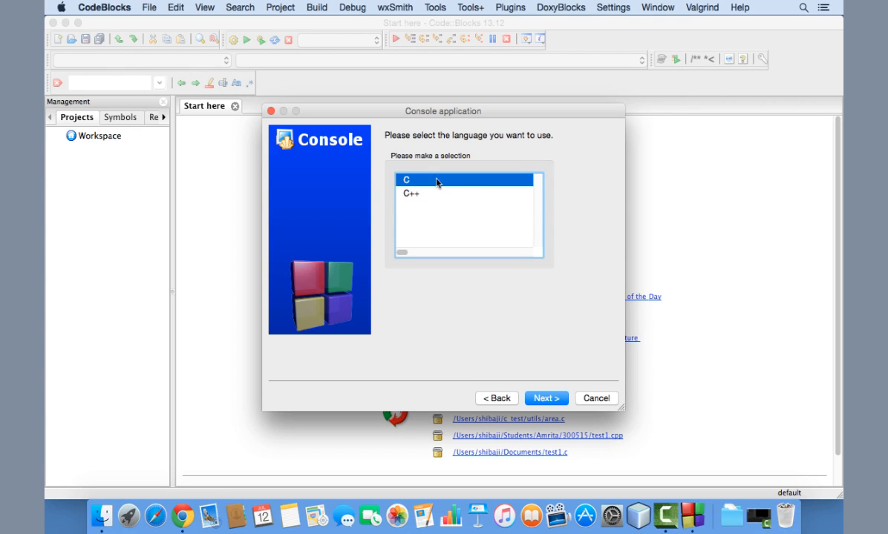
{"action": "left_click", "coordinate": [548, 400]}
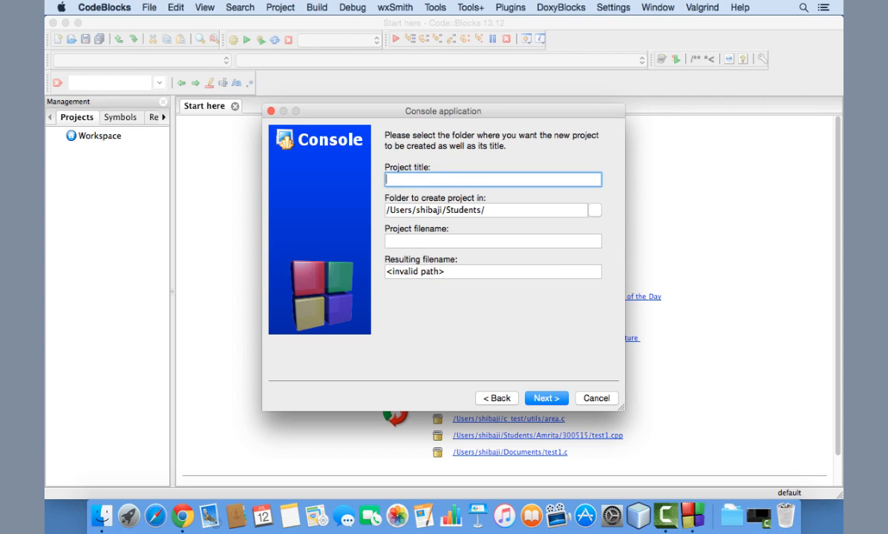
{"action": "type", "text": "Hello"}
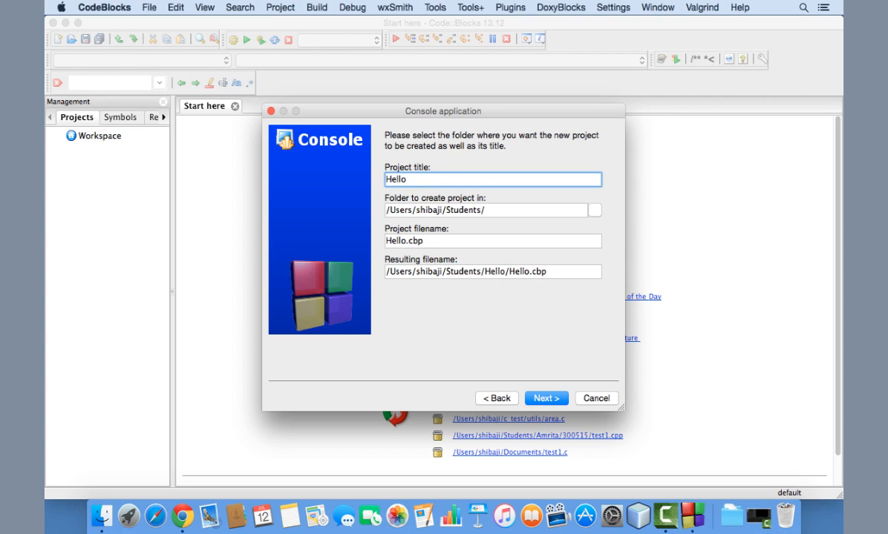
Extend the project title to HelloC and check the matching project filename.
{"action": "type", "text": "C"}
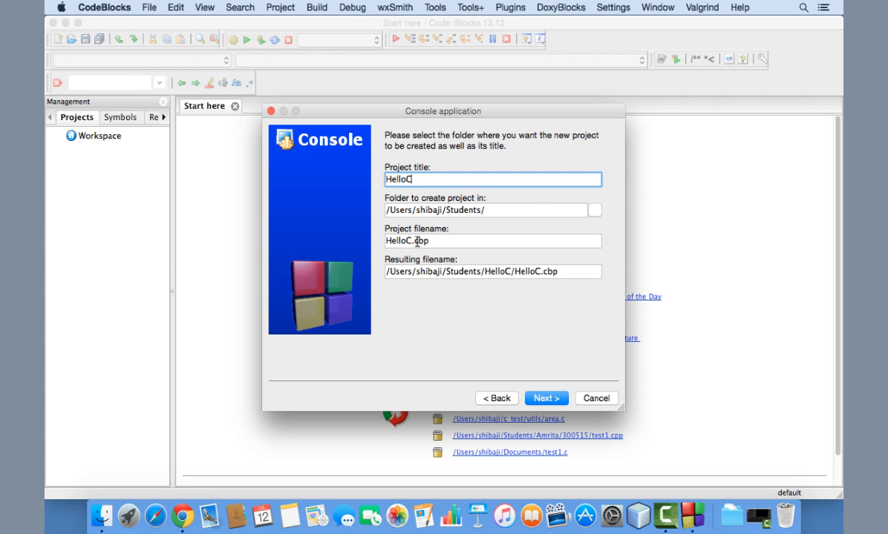
{"action": "left_click_drag", "start_coordinate": [435, 241], "coordinate": [401, 241]}
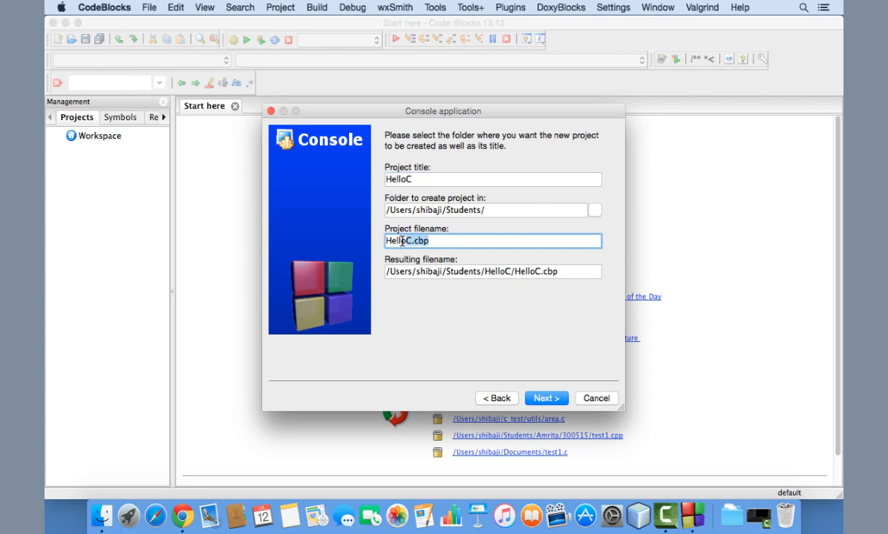
{"action": "left_click", "coordinate": [443, 240]}
Browse for the folder to create the project in and choose the Students folder.
{"action": "left_click_drag", "start_coordinate": [490, 211], "coordinate": [380, 207]}
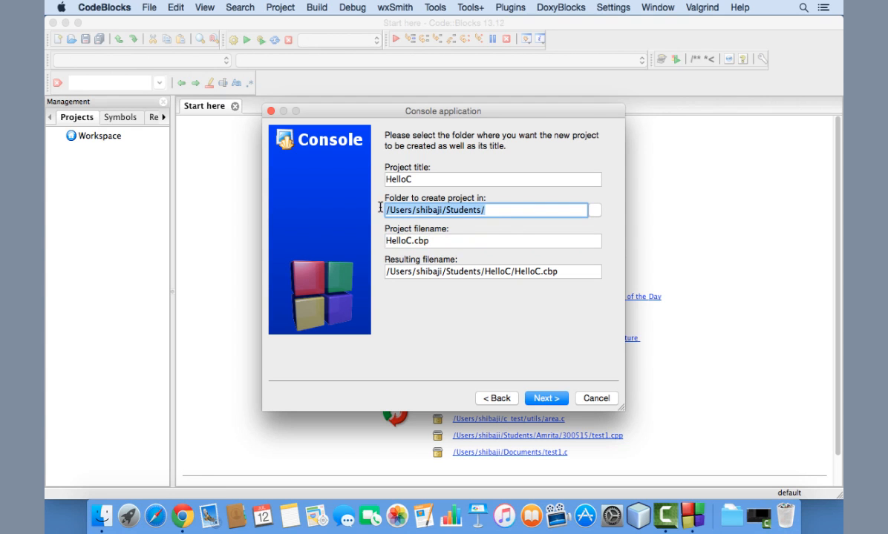
{"action": "left_click", "coordinate": [491, 211]}
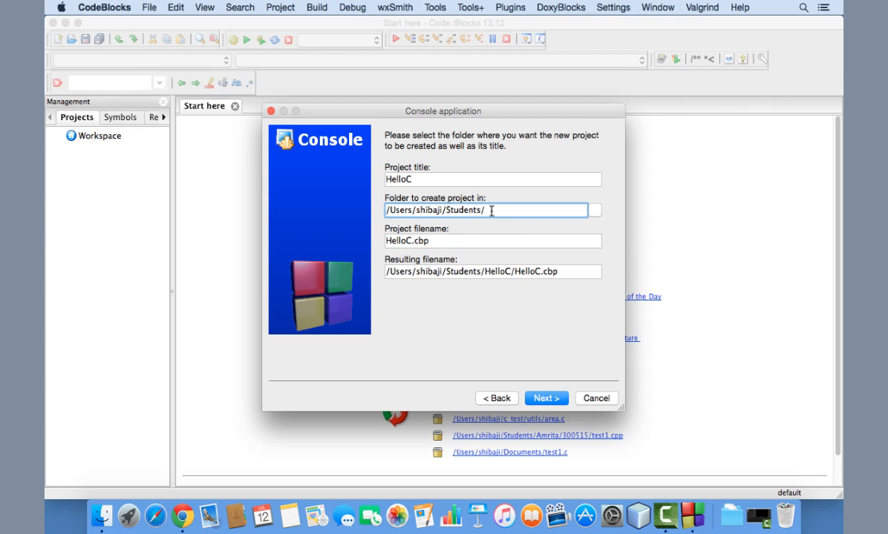
{"action": "left_click", "coordinate": [594, 213]}
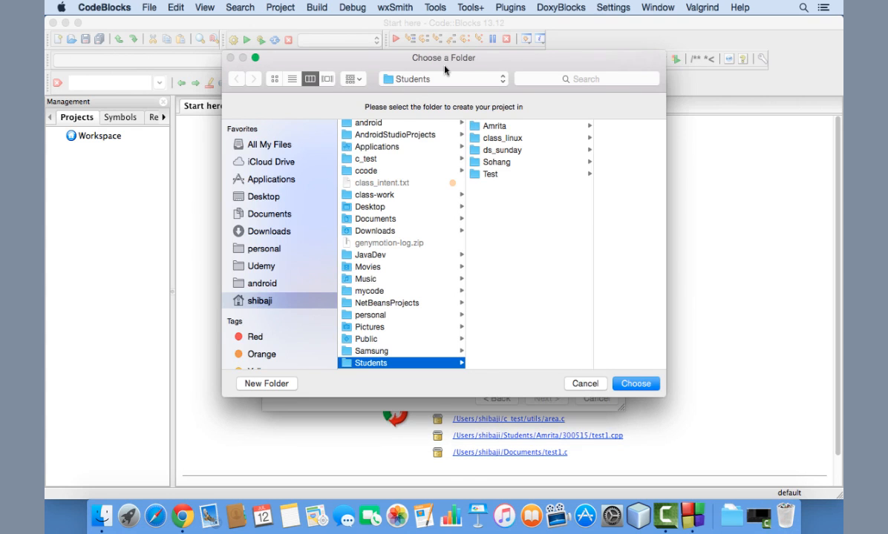
{"action": "left_click_drag", "start_coordinate": [419, 58], "coordinate": [392, 77]}
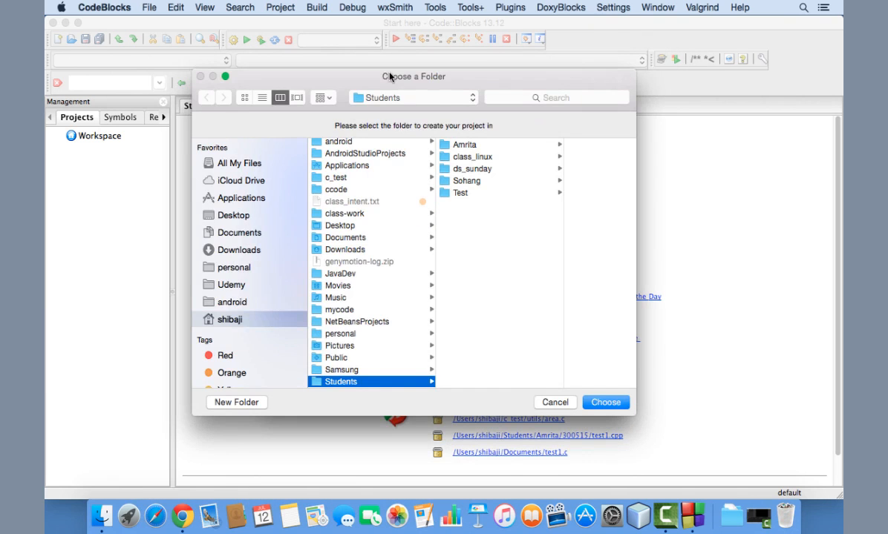
{"action": "left_click", "coordinate": [597, 402]}
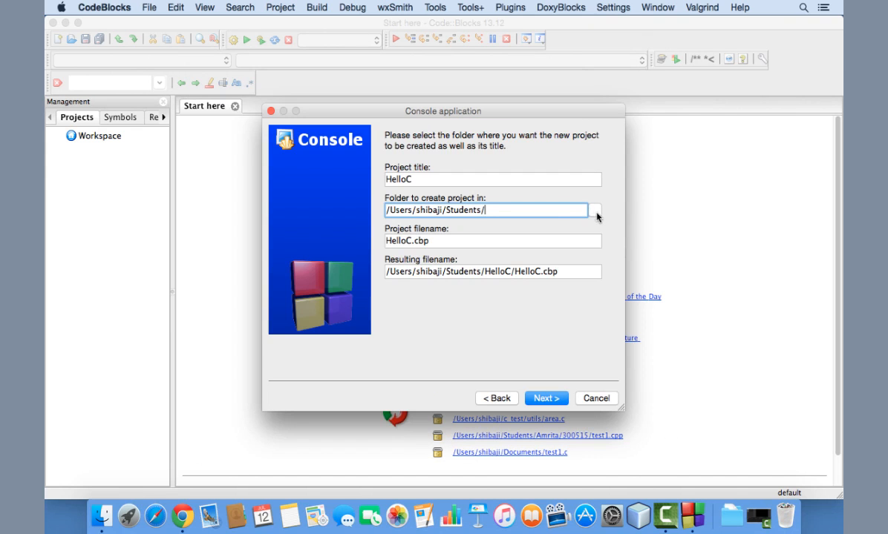
Set the folder to create the project in to ccode in the home directory.
{"action": "left_click", "coordinate": [594, 211]}
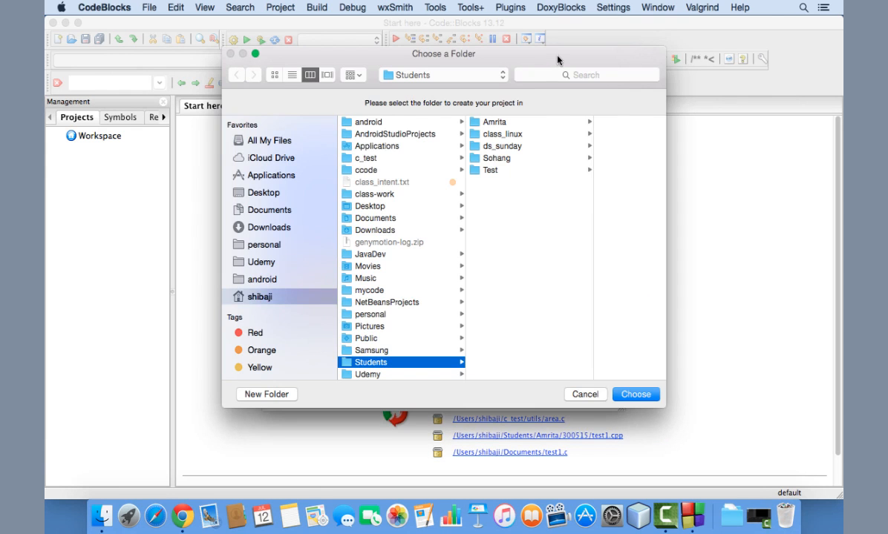
{"action": "left_click_drag", "start_coordinate": [555, 64], "coordinate": [583, 59]}
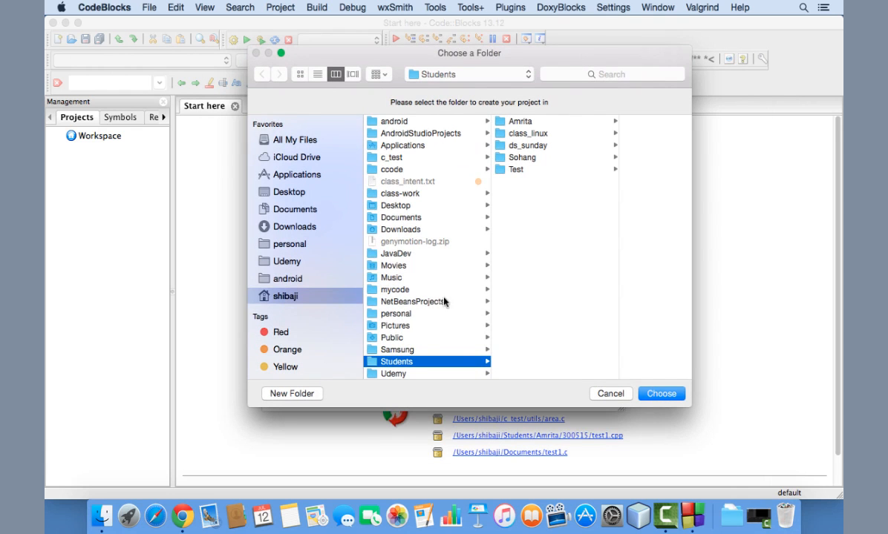
{"action": "left_click", "coordinate": [399, 160]}
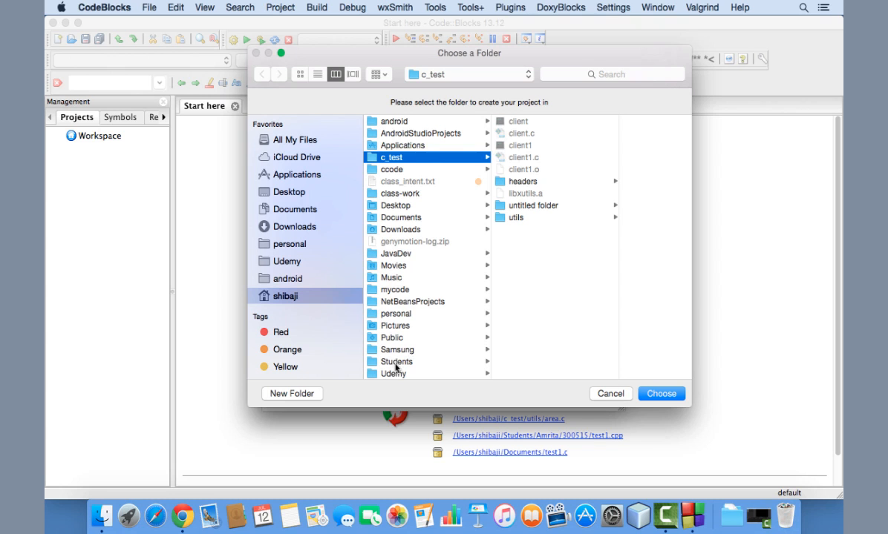
{"action": "left_click", "coordinate": [405, 169]}
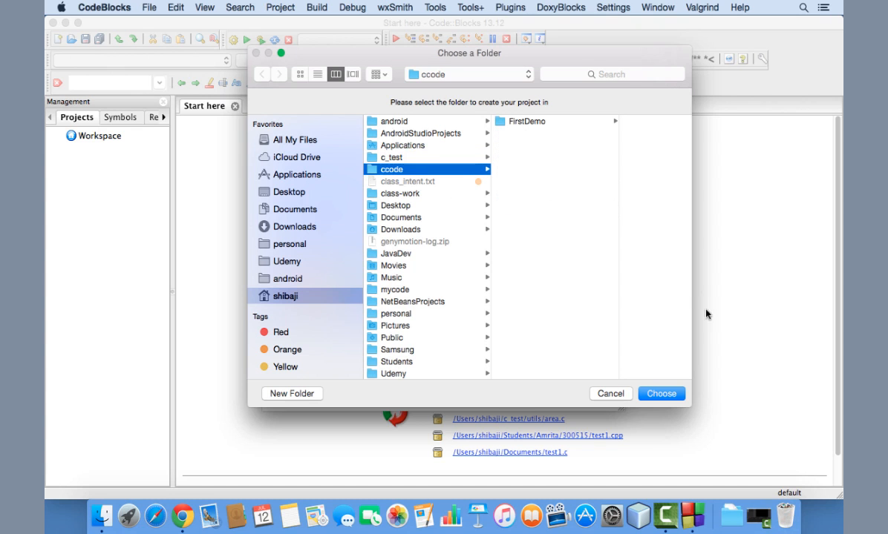
{"action": "left_click", "coordinate": [660, 393]}
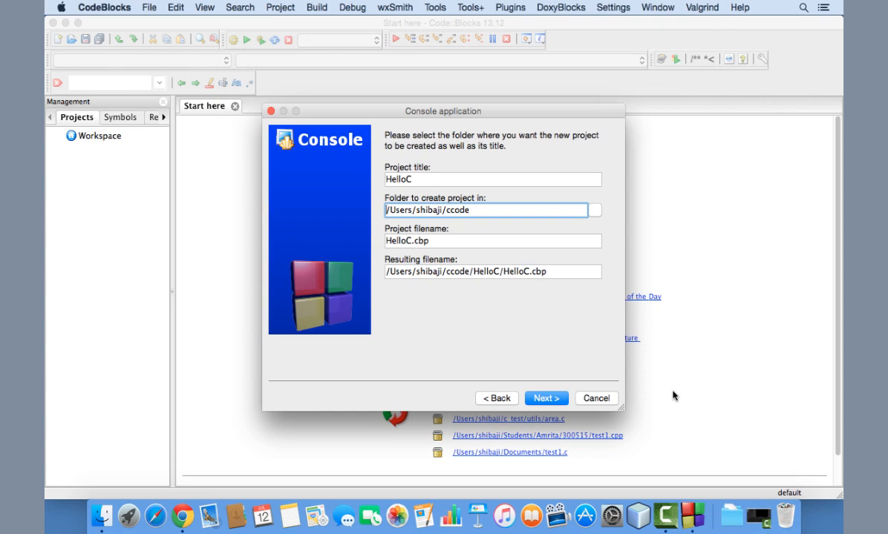
Keep the GNU GCC Compiler with the Debug and Release configurations and finish creating the project.
{"action": "left_click", "coordinate": [552, 398]}
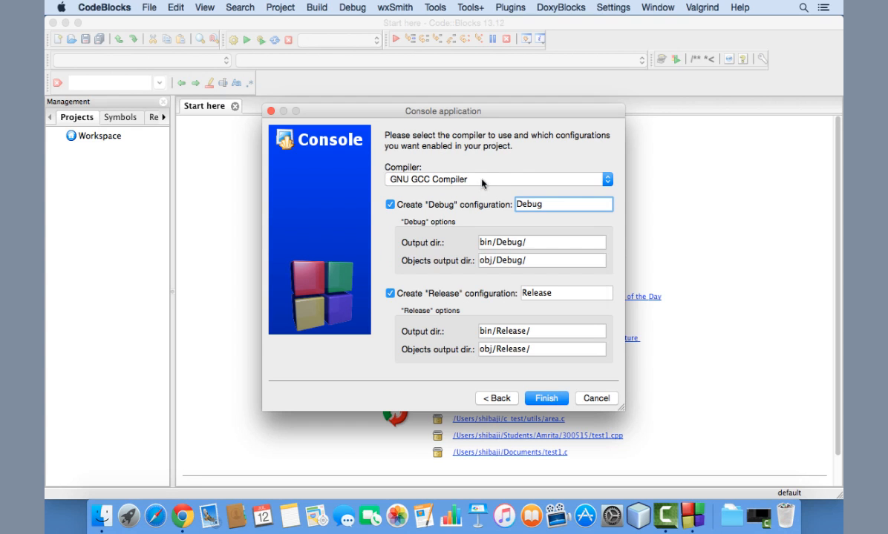
{"action": "left_click", "coordinate": [444, 178]}
{"action": "left_click", "coordinate": [444, 179]}
{"action": "left_click", "coordinate": [545, 399]}
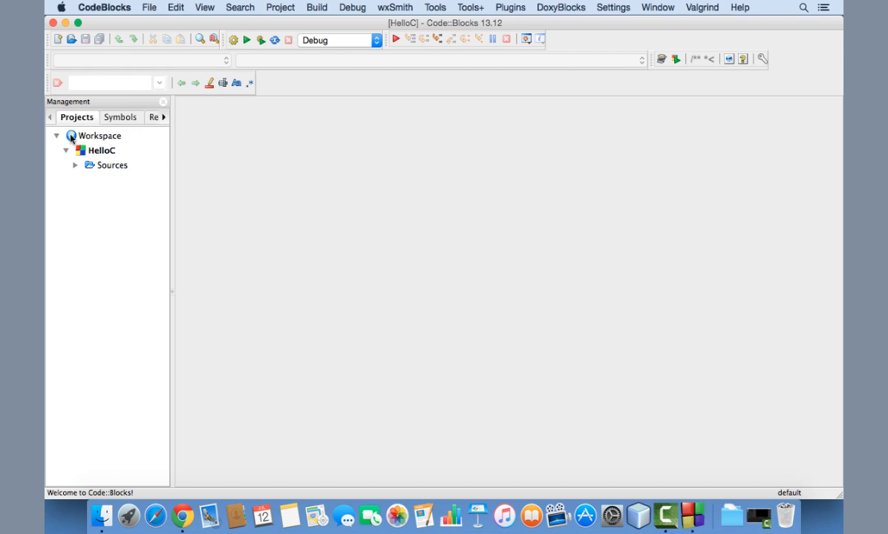
Expand the Sources folder of the HelloC project and open main.c in the editor.
{"action": "left_click", "coordinate": [90, 138]}
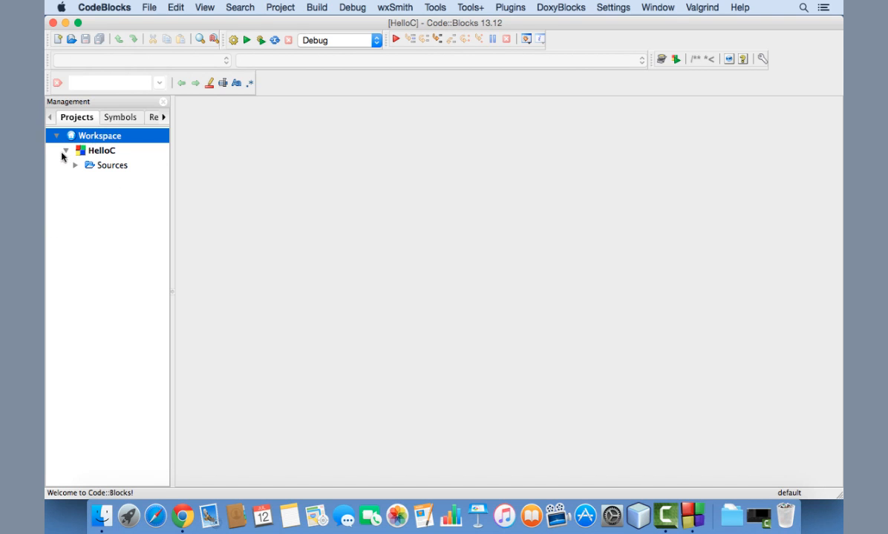
{"action": "left_click", "coordinate": [66, 150]}
{"action": "left_click", "coordinate": [66, 150]}
{"action": "double_click", "coordinate": [98, 170]}
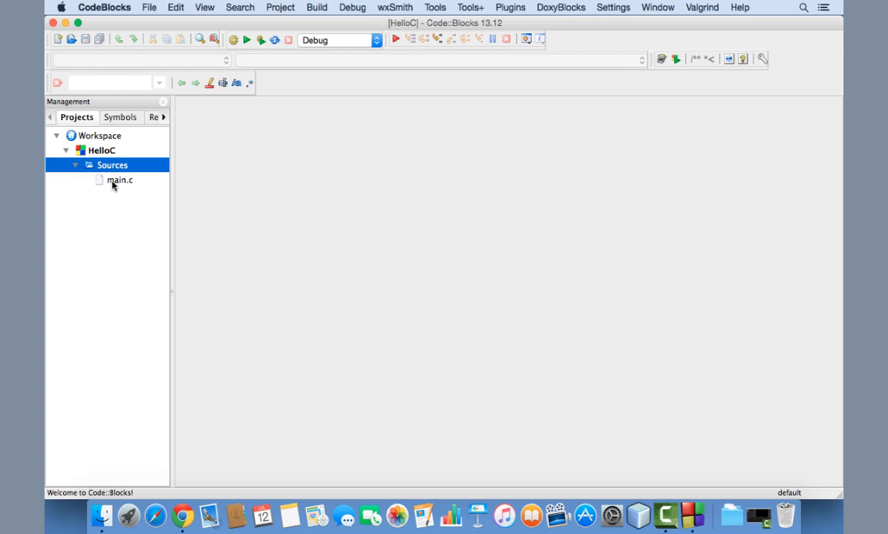
{"action": "double_click", "coordinate": [119, 181]}
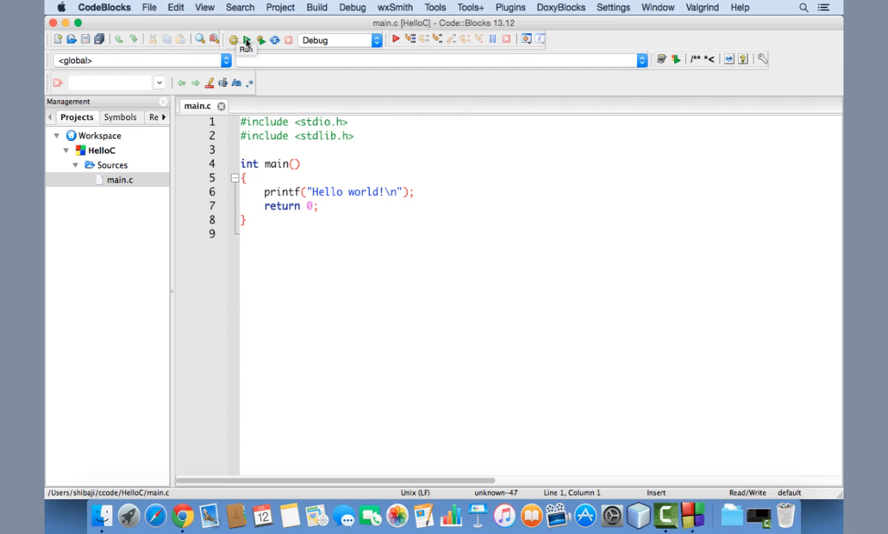
Build and run the HelloC project and highlight the program's printed output in the terminal window.
{"action": "left_click", "coordinate": [317, 7]}
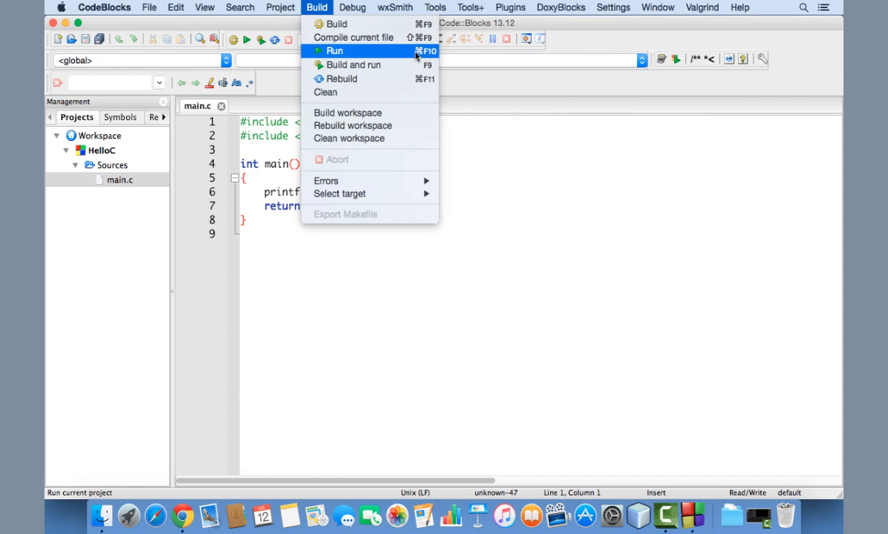
{"action": "left_click", "coordinate": [379, 65]}
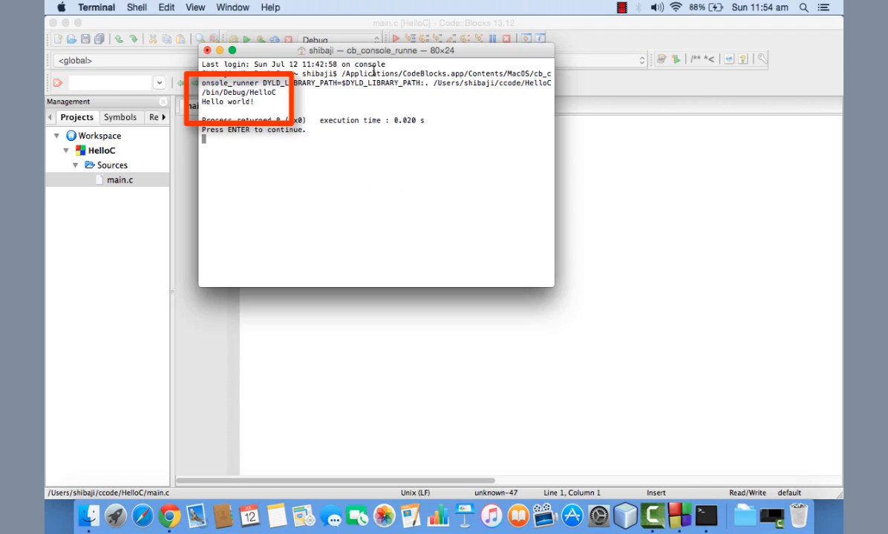
{"action": "left_click_drag", "start_coordinate": [253, 99], "coordinate": [203, 103]}
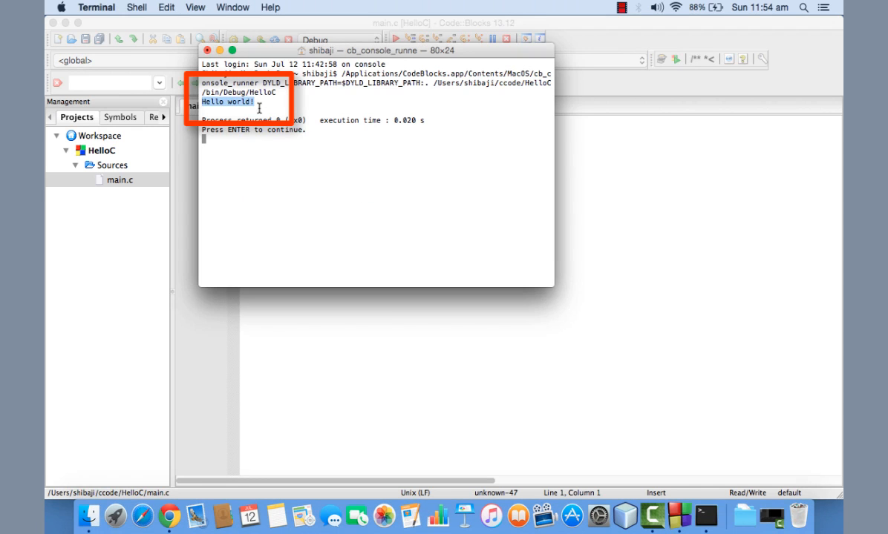
{"action": "mouse_move", "coordinate": [353, 50]}
{"action": "left_mouse_down"}
{"action": "mouse_move", "coordinate": [470, 120]}
{"action": "mouse_move", "coordinate": [431, 92]}
{"action": "left_mouse_up"}
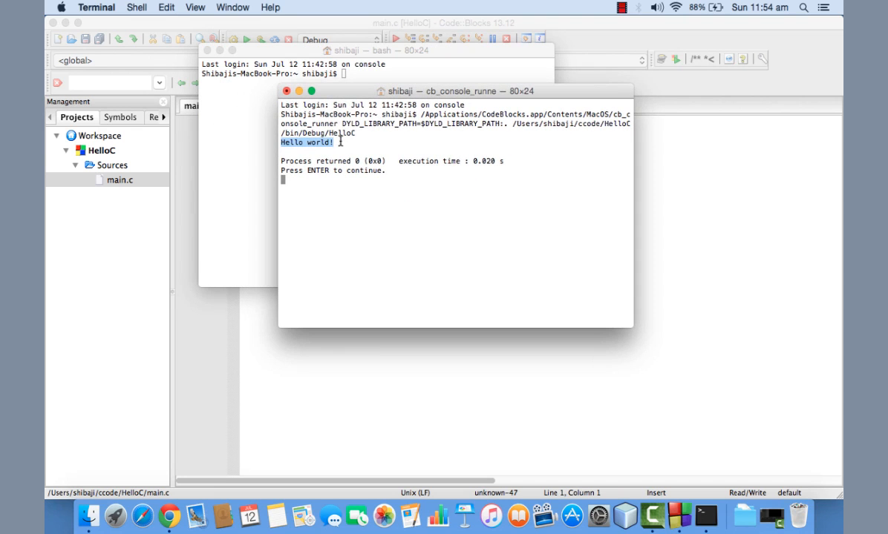
{"action": "left_click_drag", "start_coordinate": [341, 142], "coordinate": [276, 139]}
Close the console runner's terminal window, terminating its process, and minimize the remaining bash window.
{"action": "left_click", "coordinate": [287, 91]}
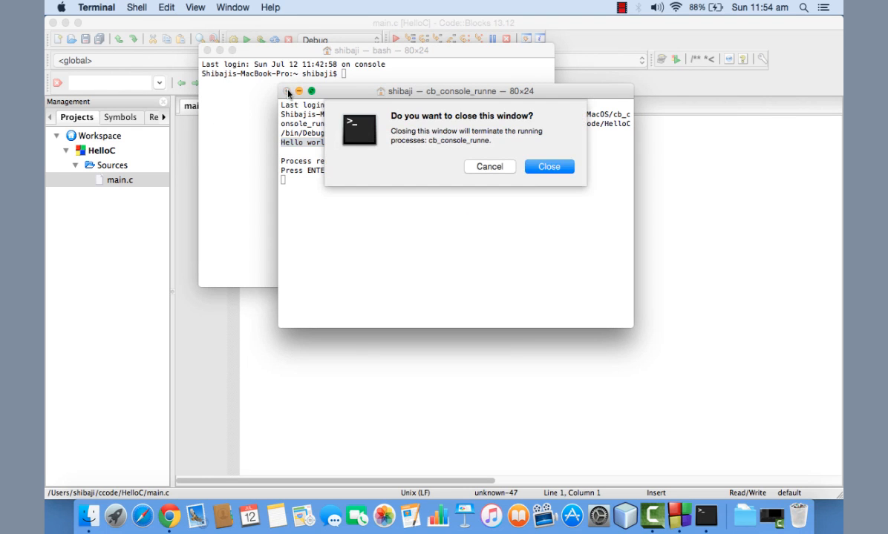
{"action": "left_click", "coordinate": [551, 169]}
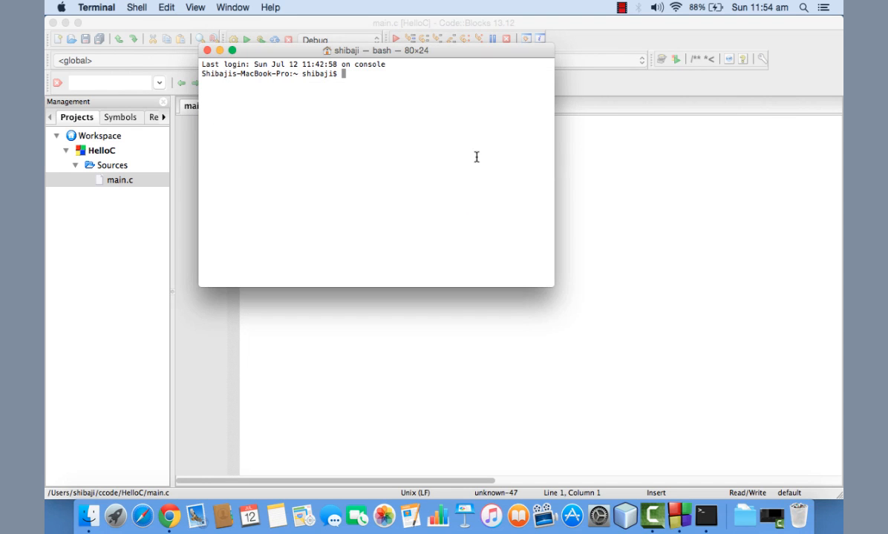
{"action": "left_click", "coordinate": [220, 49]}
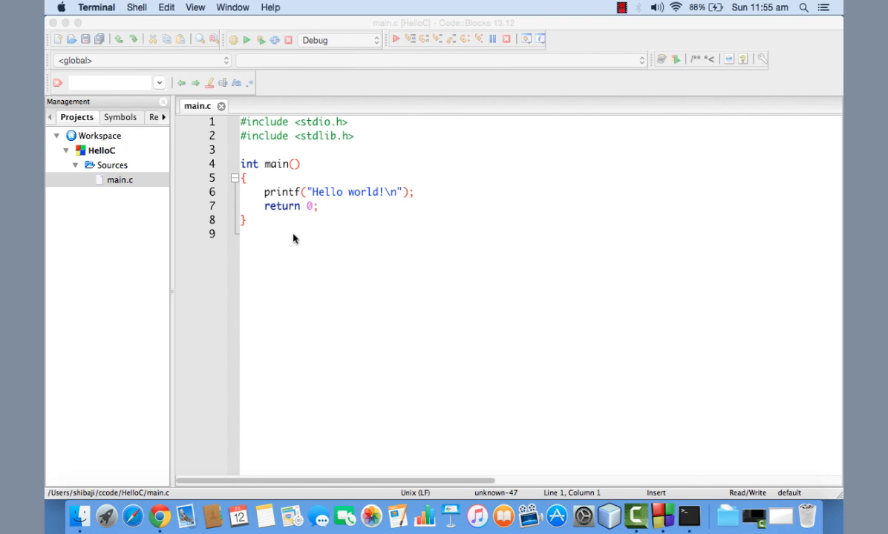